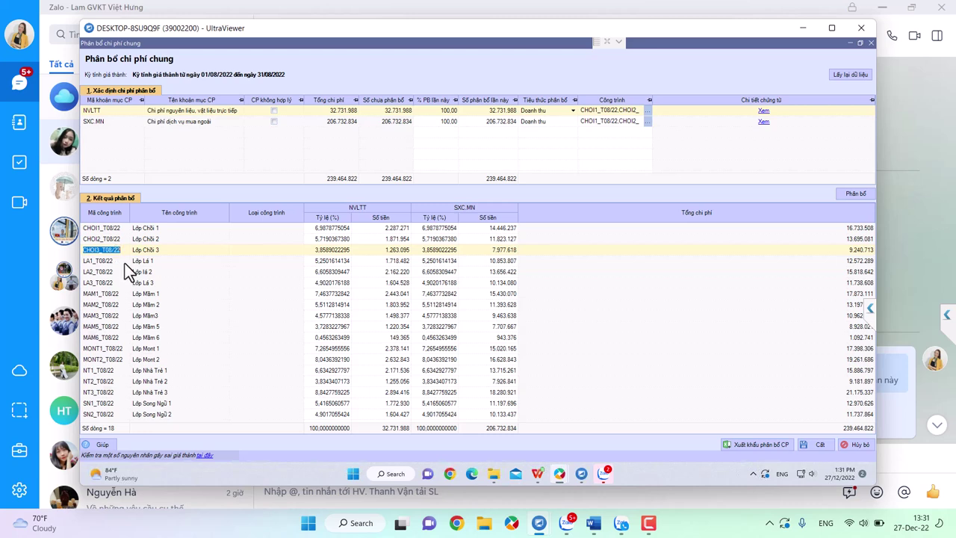
# Review the allocated class rows and save the general cost allocation for August 2022
pyautogui.click(115, 260)
pyautogui.click(109, 271)
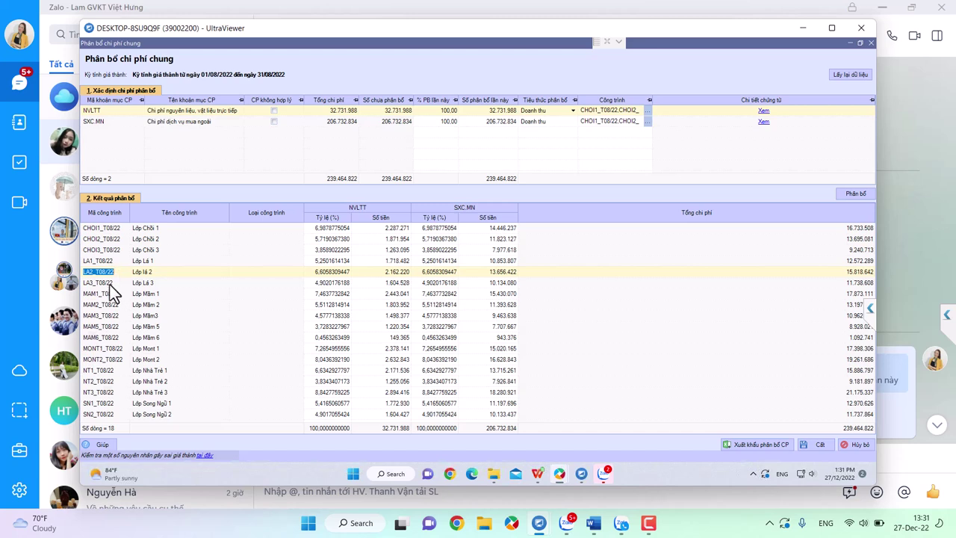
pyautogui.click(109, 283)
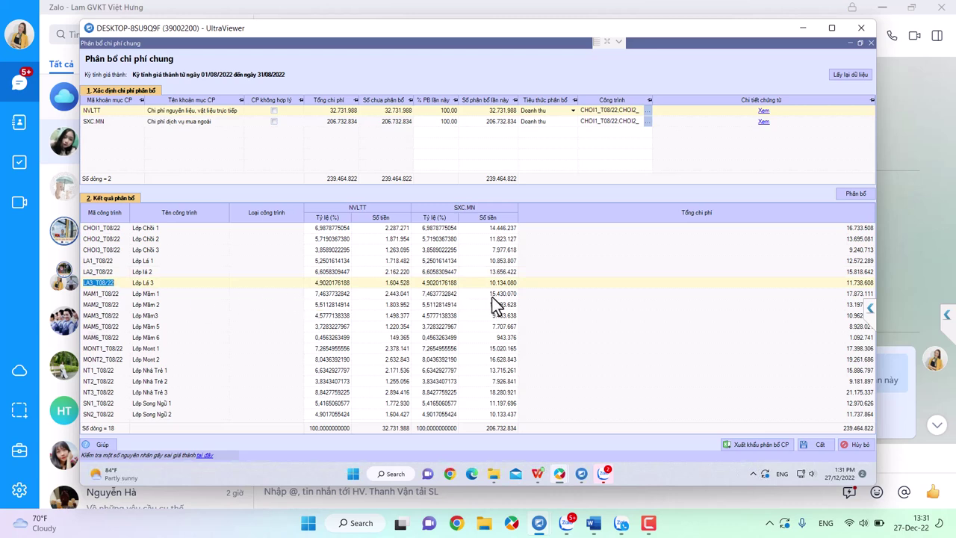
pyautogui.click(822, 442)
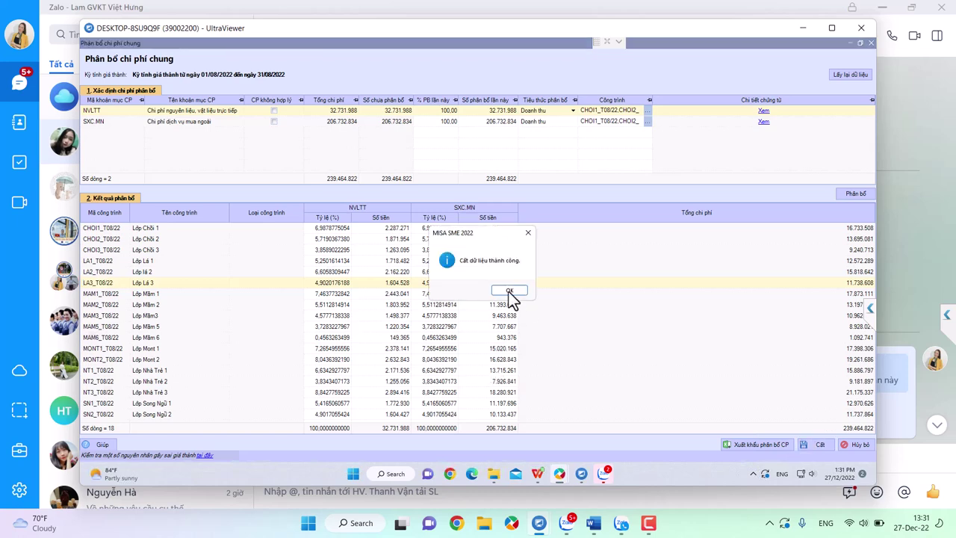
pyautogui.click(508, 291)
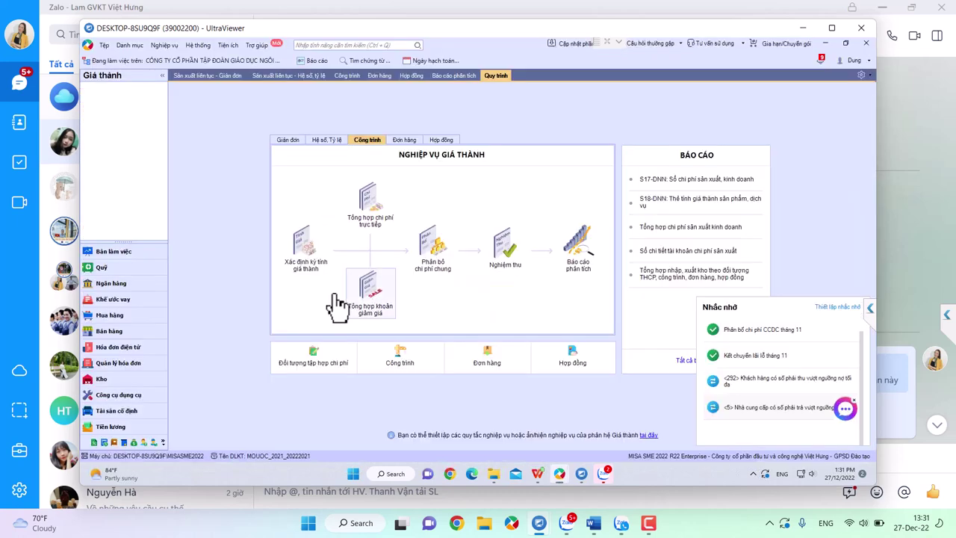
pyautogui.click(441, 265)
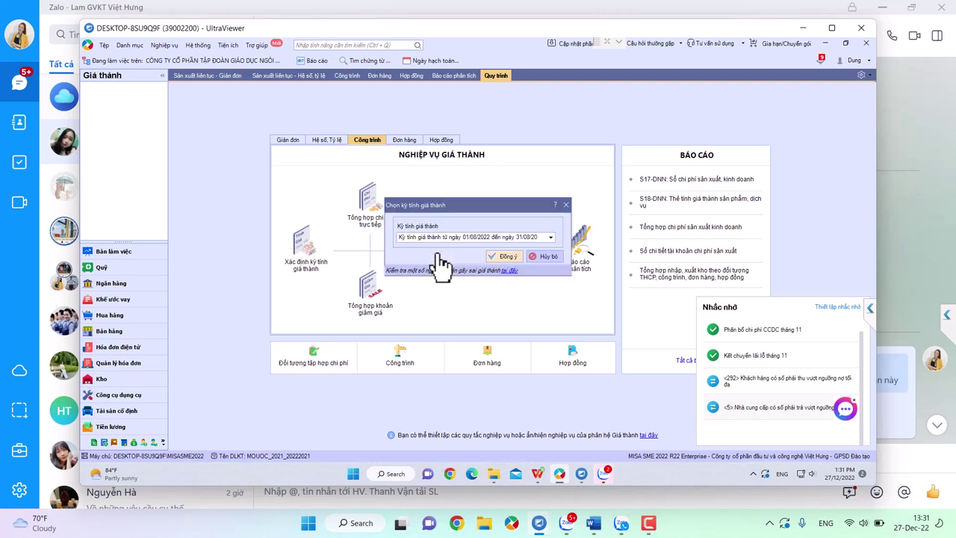
pyautogui.click(546, 257)
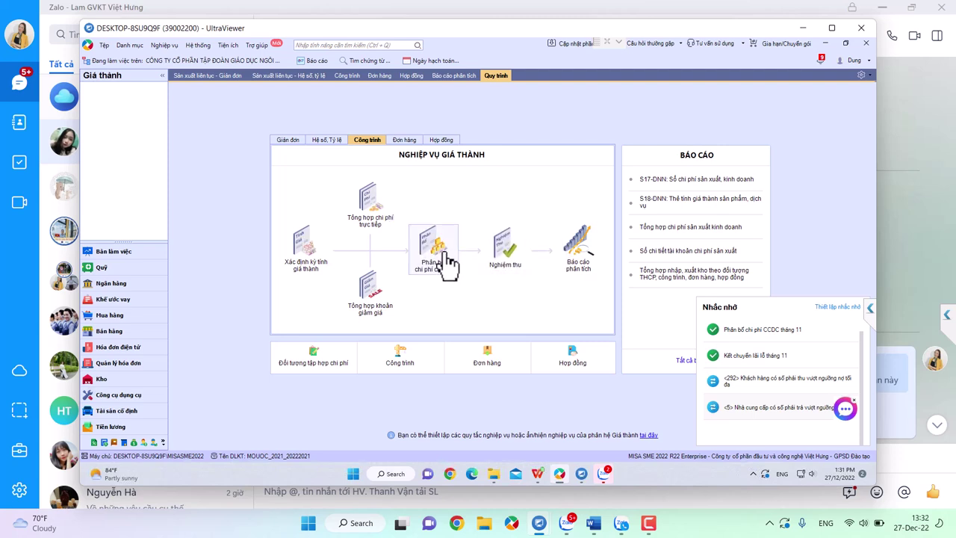
pyautogui.scroll(-1, 511, 271)
# Start a project acceptance (Nghiệm thu) for the period 01/08/2022 to 31/08/2022 and load its revenue and unaccepted amounts
pyautogui.click(510, 270)
pyautogui.click(516, 332)
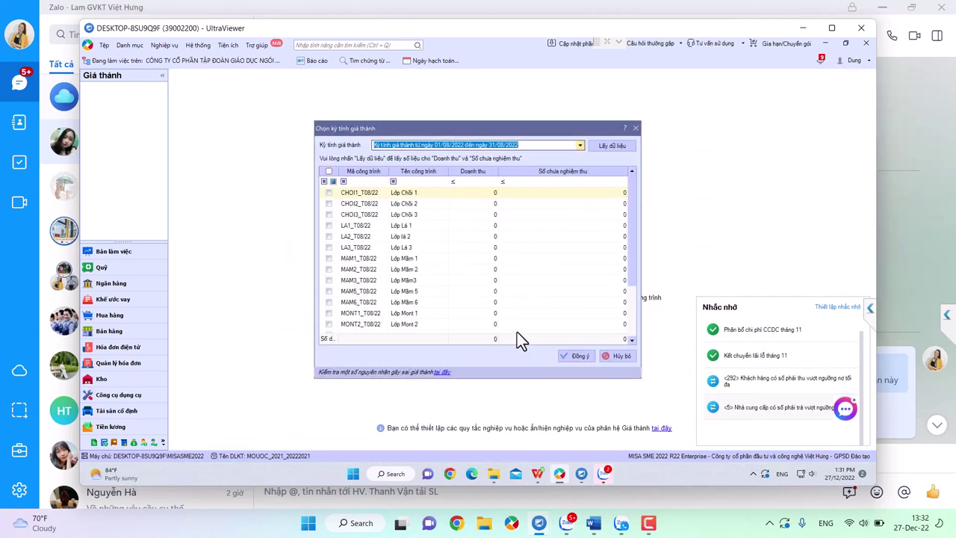
pyautogui.click(602, 146)
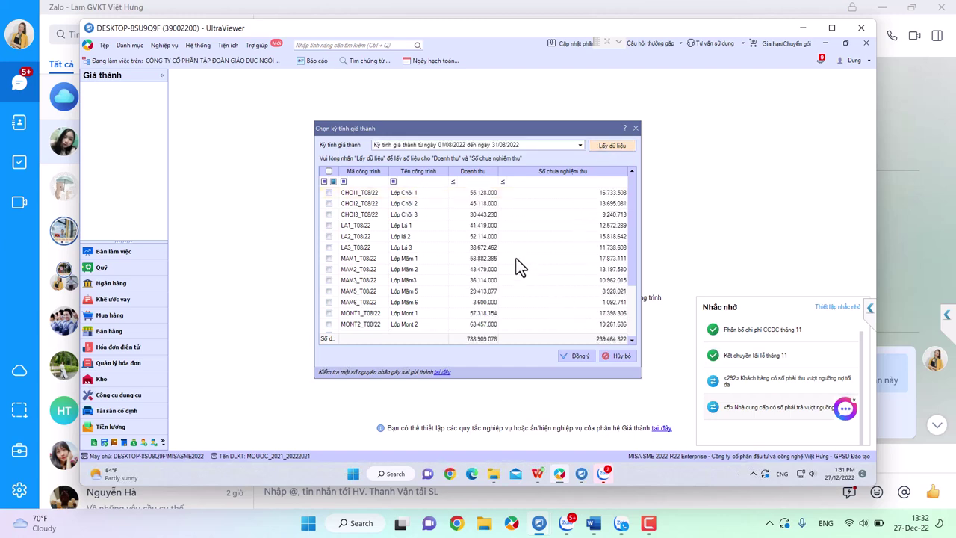
pyautogui.click(478, 195)
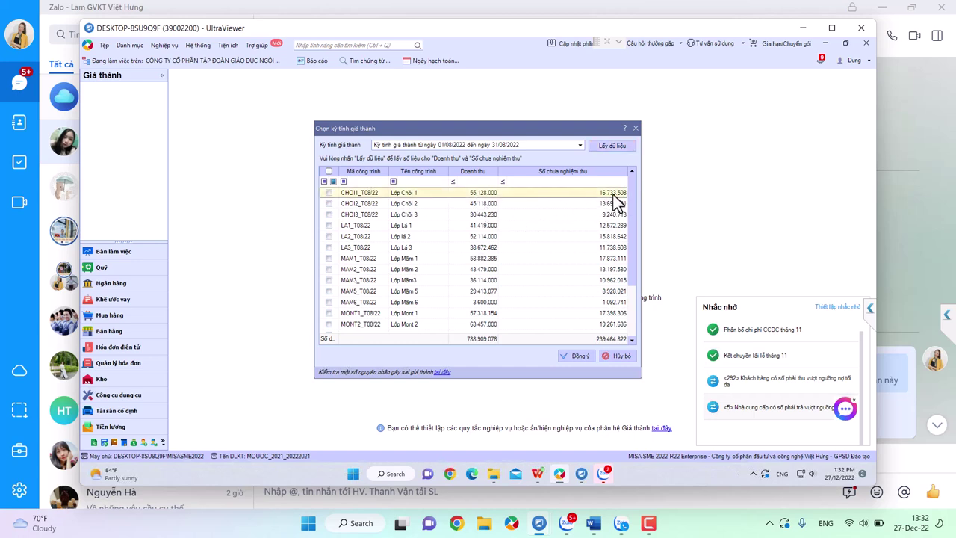
pyautogui.click(487, 207)
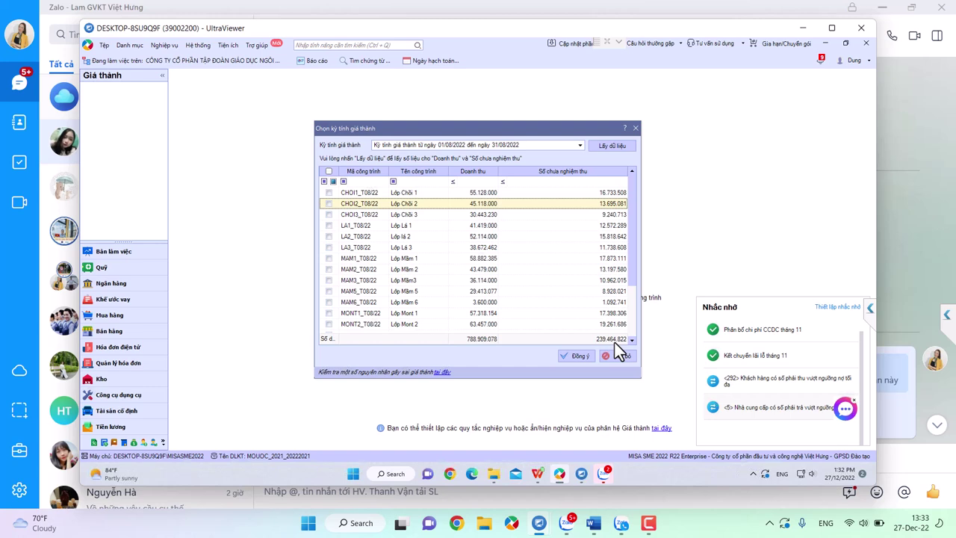
# Include all listed projects in the acceptance and save the resulting voucher dated 31/08/2022
pyautogui.click(329, 171)
pyautogui.click(577, 356)
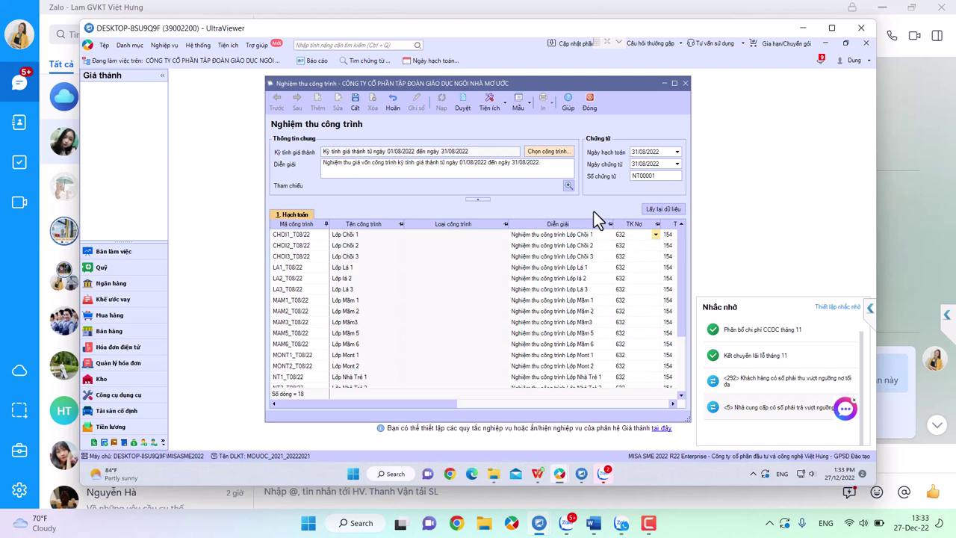
pyautogui.click(355, 103)
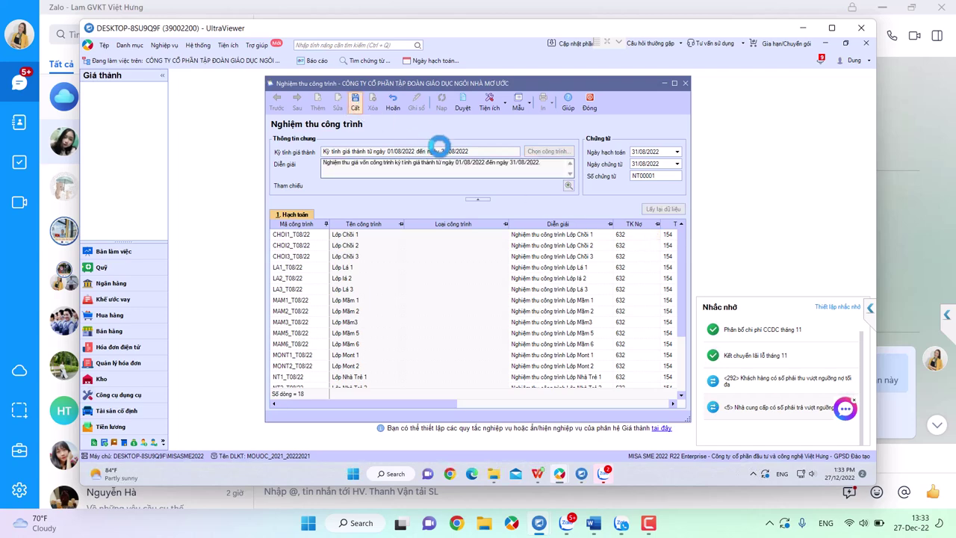
pyautogui.click(590, 105)
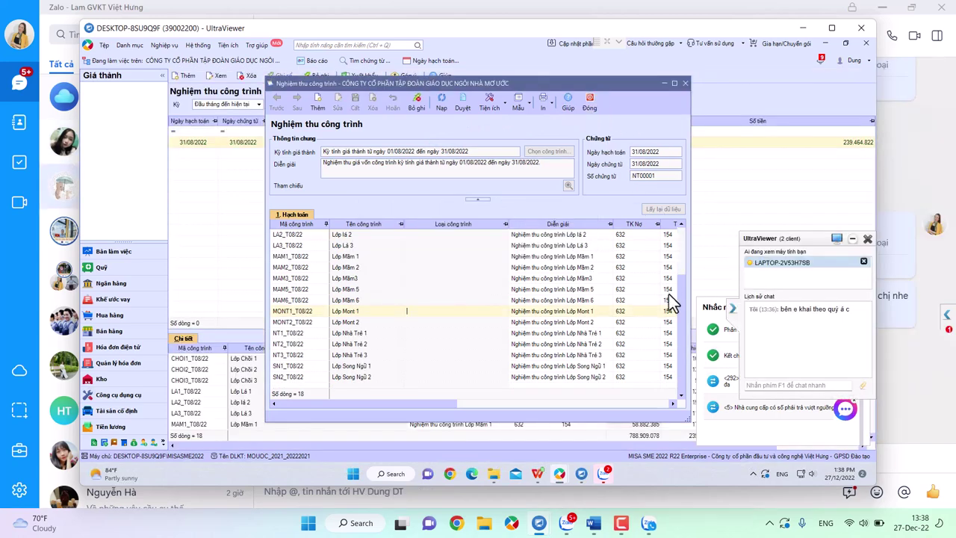
# Examine the saved acceptance voucher at full size, including each class's accepted percentage and value, and close it
pyautogui.click(674, 80)
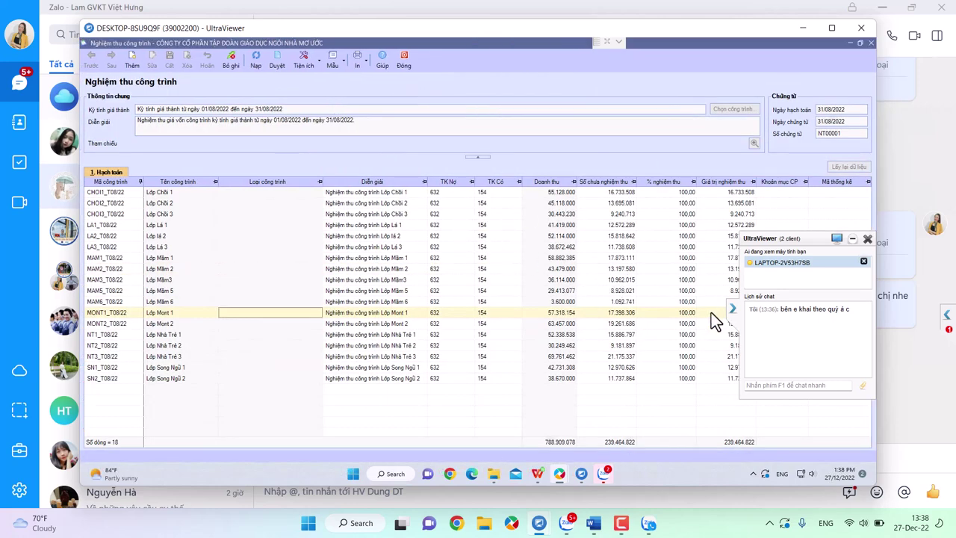
pyautogui.click(734, 310)
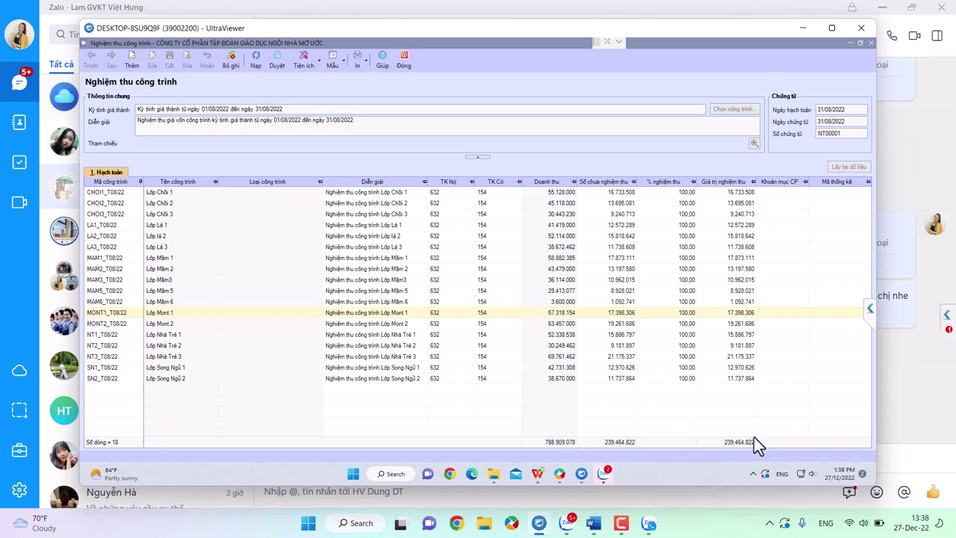
pyautogui.press('Escape')
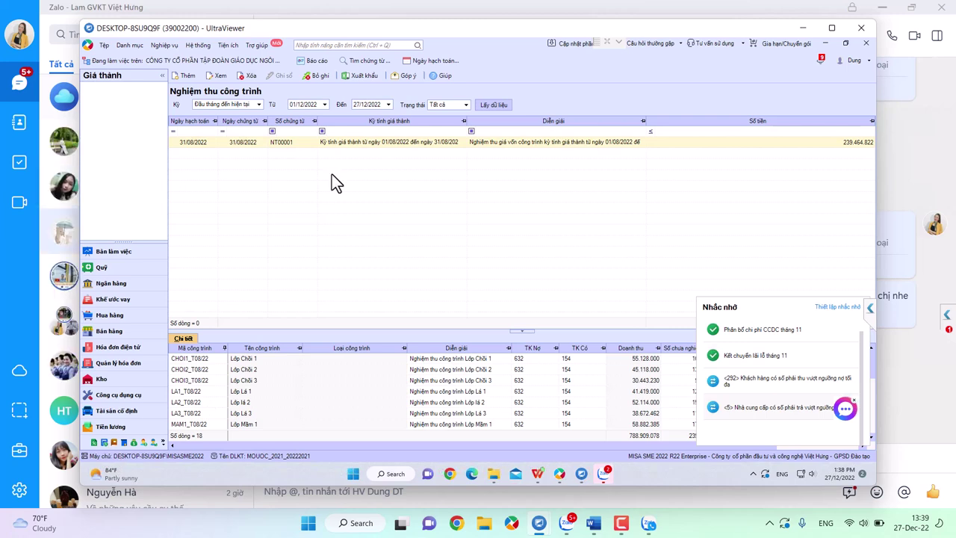
# Return to the project (Công trình) costing process and open the general cost allocation for 01/08/2022 to 31/08/2022 at full size
pyautogui.click(106, 442)
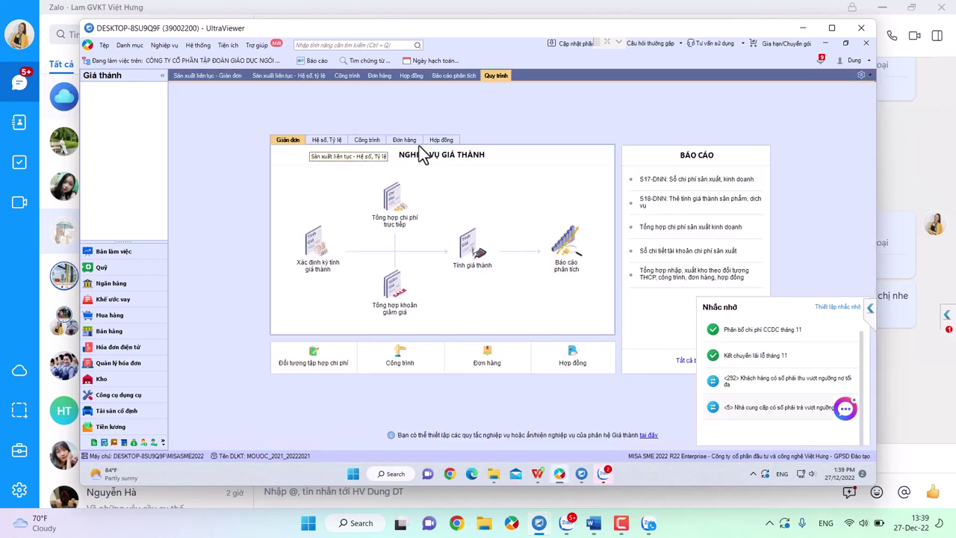
pyautogui.click(368, 141)
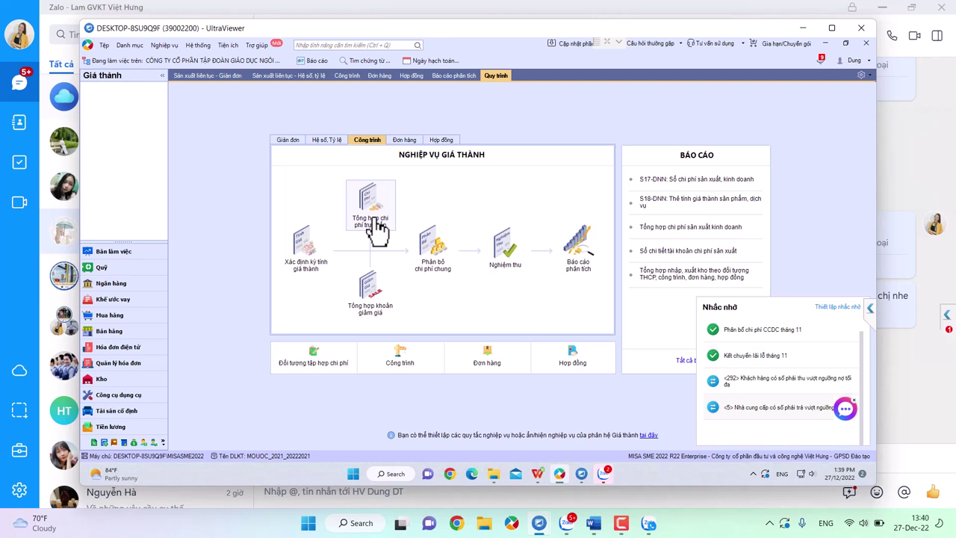
pyautogui.click(432, 270)
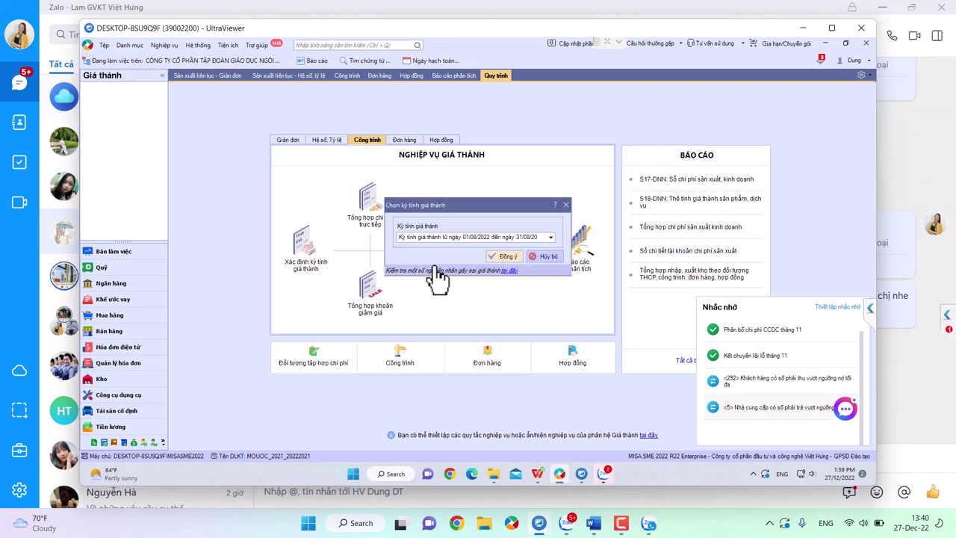
pyautogui.click(505, 254)
pyautogui.click(507, 290)
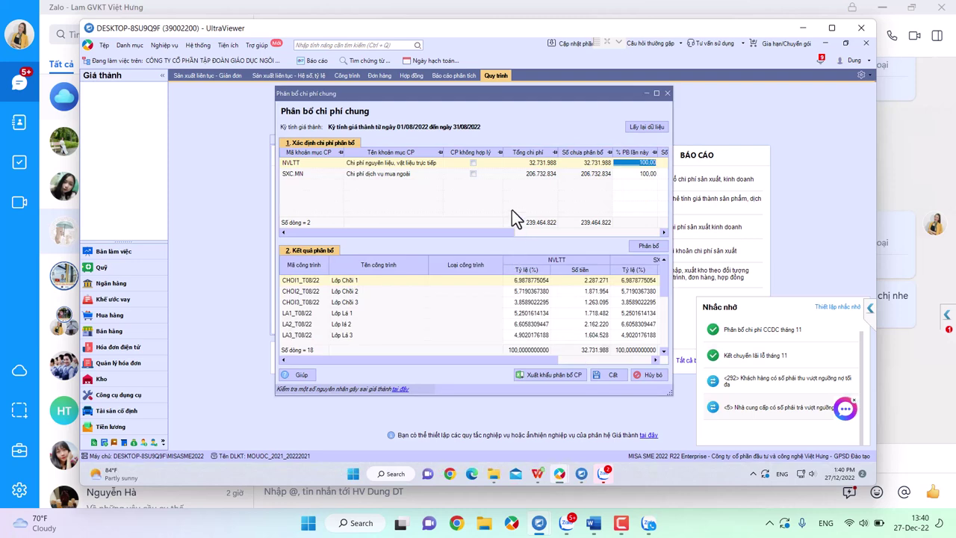
pyautogui.click(656, 95)
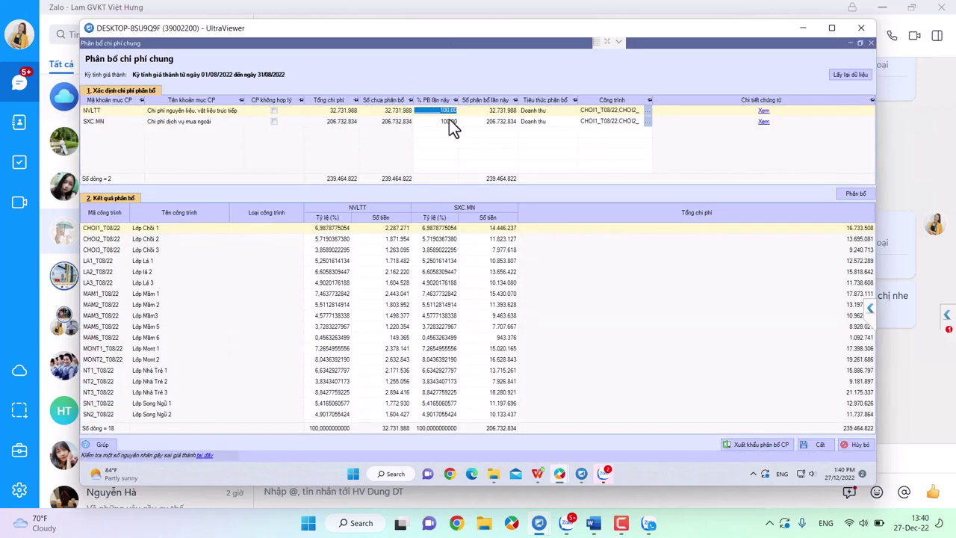
# Set the allocation criterion for both NVLTT and SXC.MN to Doanh thu and run the allocation
pyautogui.click(450, 122)
pyautogui.click(449, 110)
pyautogui.click(449, 121)
pyautogui.click(461, 110)
pyautogui.click(405, 110)
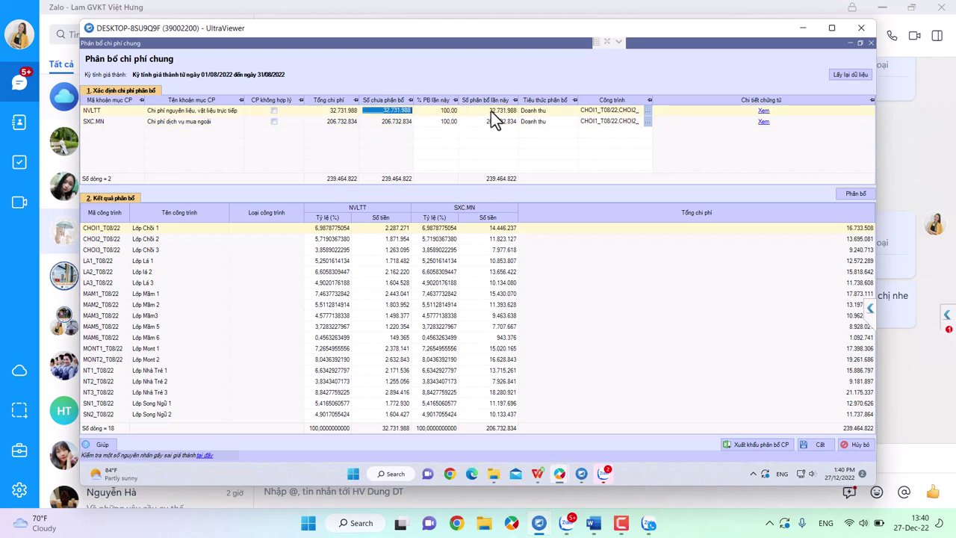
pyautogui.click(490, 111)
pyautogui.click(573, 112)
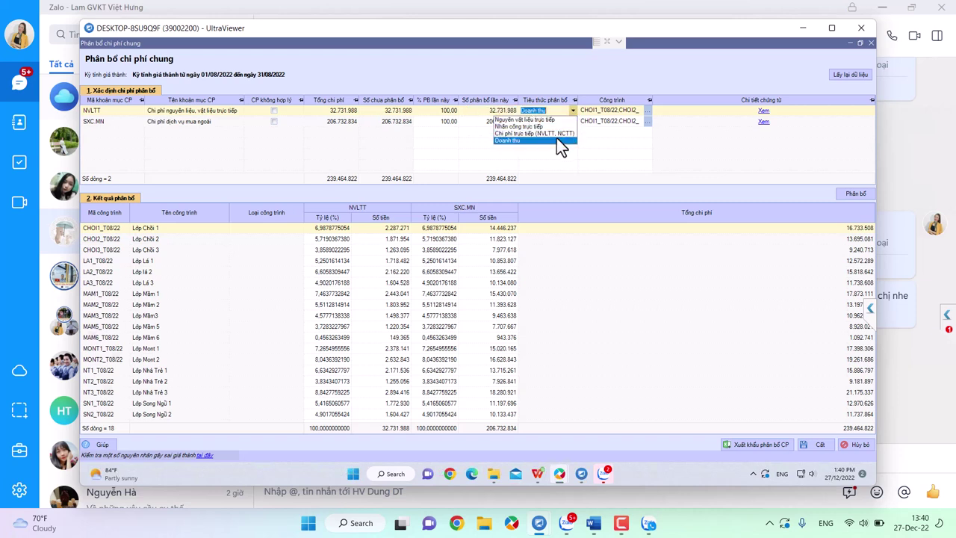
pyautogui.click(557, 140)
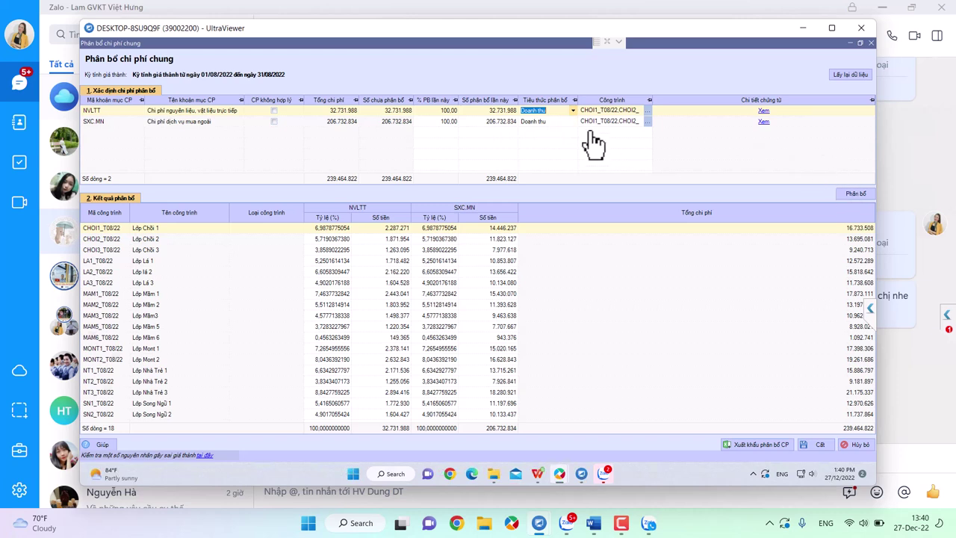
pyautogui.click(573, 124)
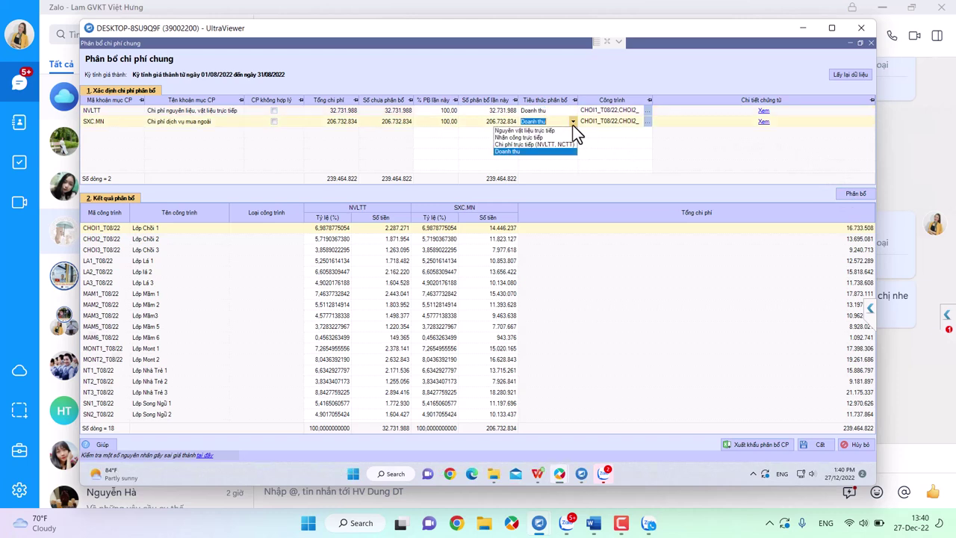
pyautogui.click(531, 153)
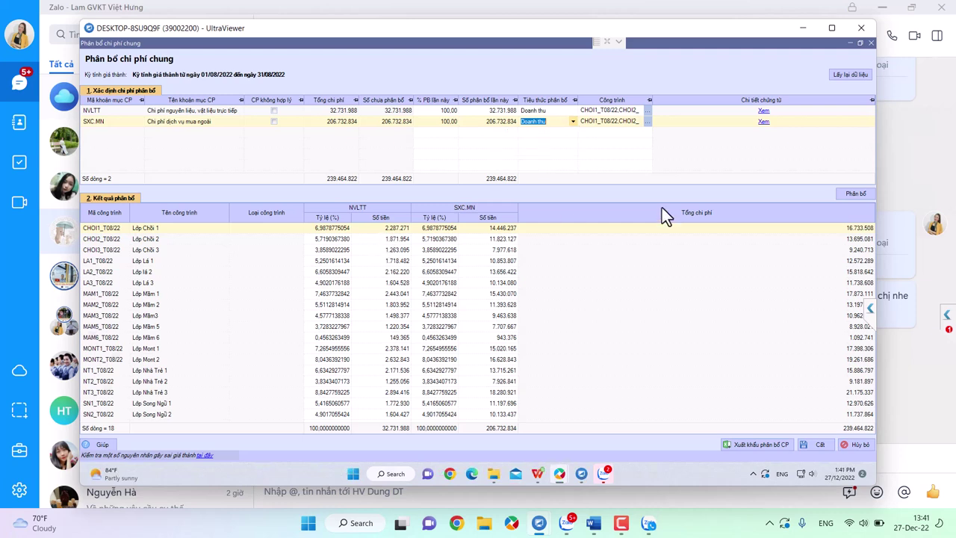
pyautogui.click(859, 194)
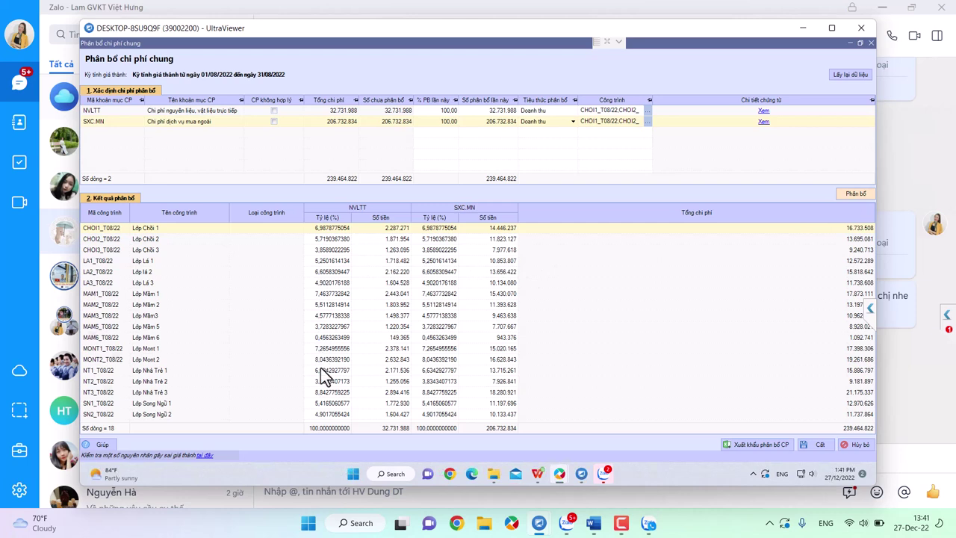
# Examine the NVLTT allocation percentages and amounts for individual classes in the allocation results, such as Lớp Lá 3 and Lớp Mầm 1
pyautogui.click(332, 415)
pyautogui.doubleClick(334, 415)
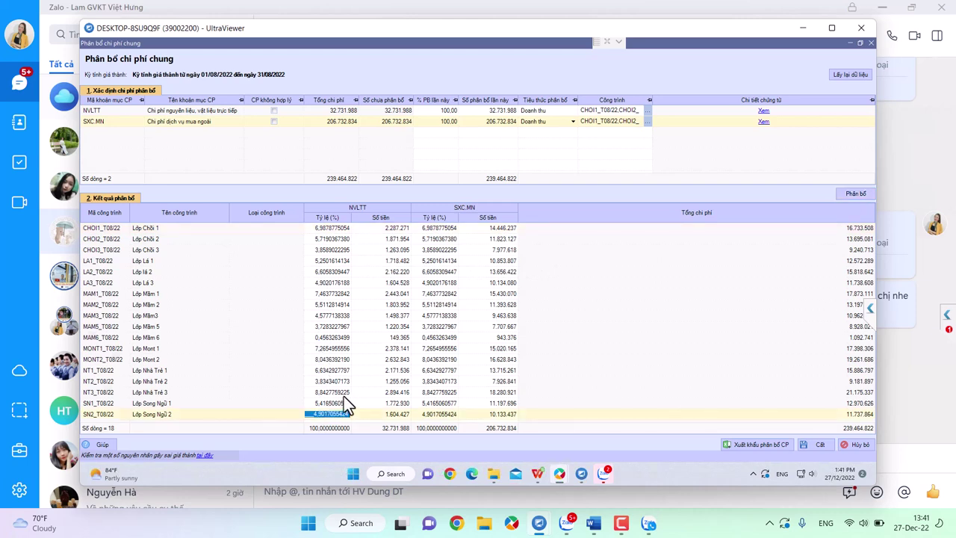
pyautogui.click(340, 393)
pyautogui.click(341, 380)
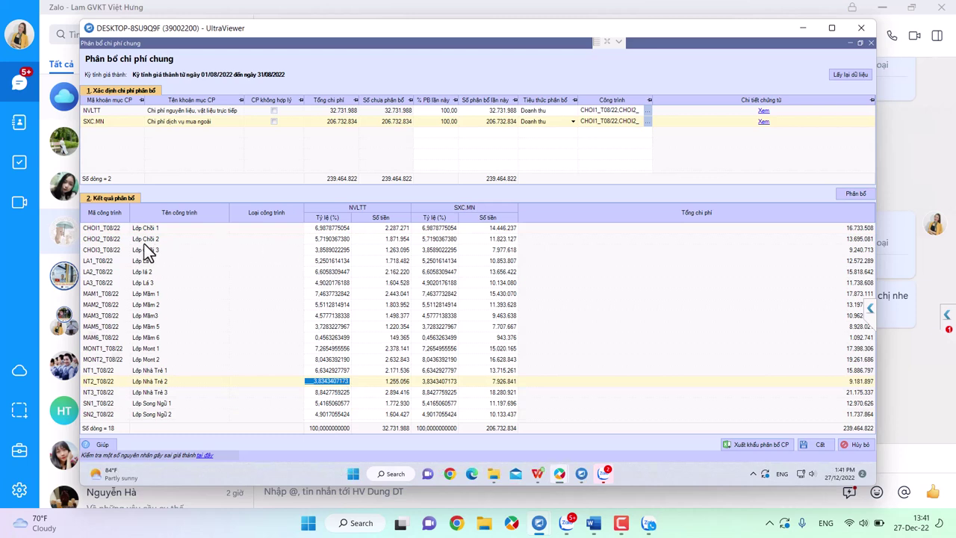
pyautogui.click(337, 272)
pyautogui.click(387, 283)
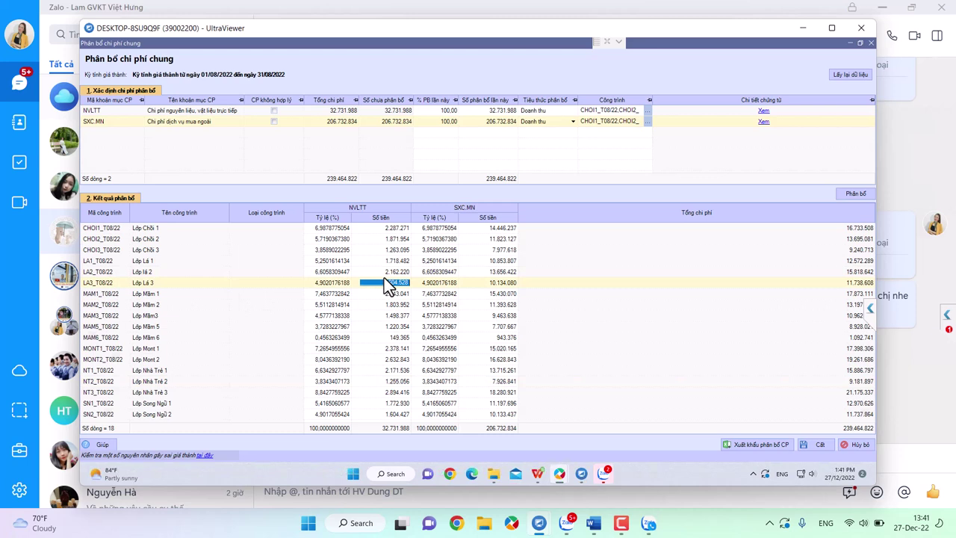
pyautogui.click(334, 283)
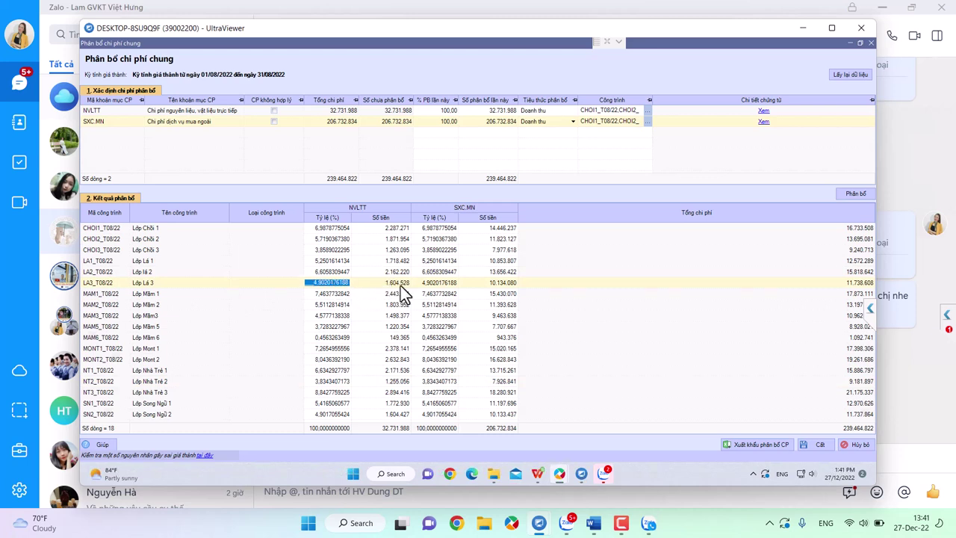
pyautogui.click(401, 287)
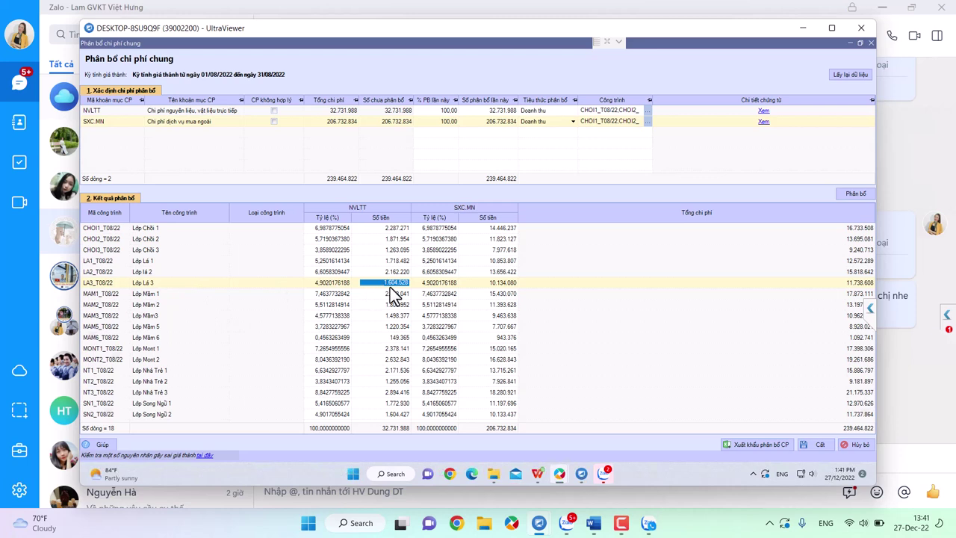
pyautogui.click(331, 296)
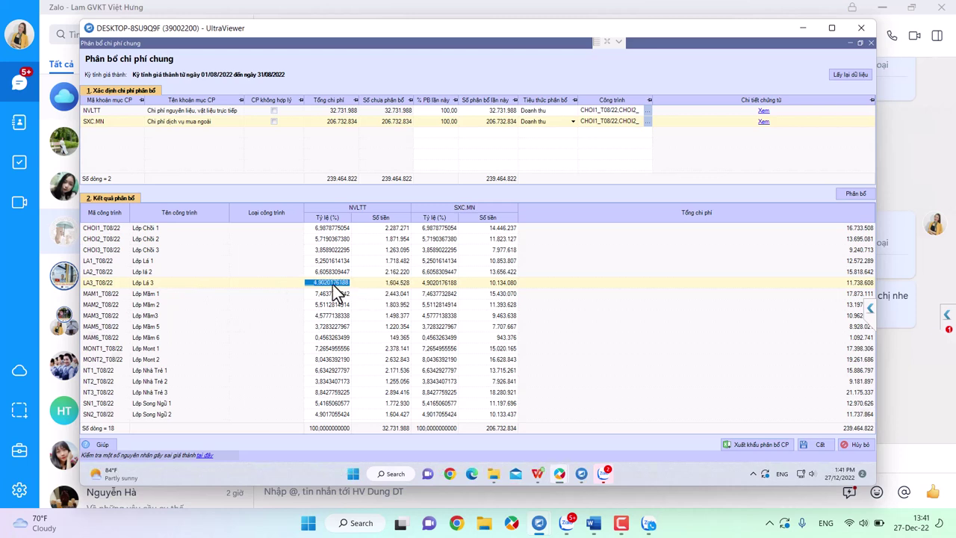
pyautogui.click(390, 284)
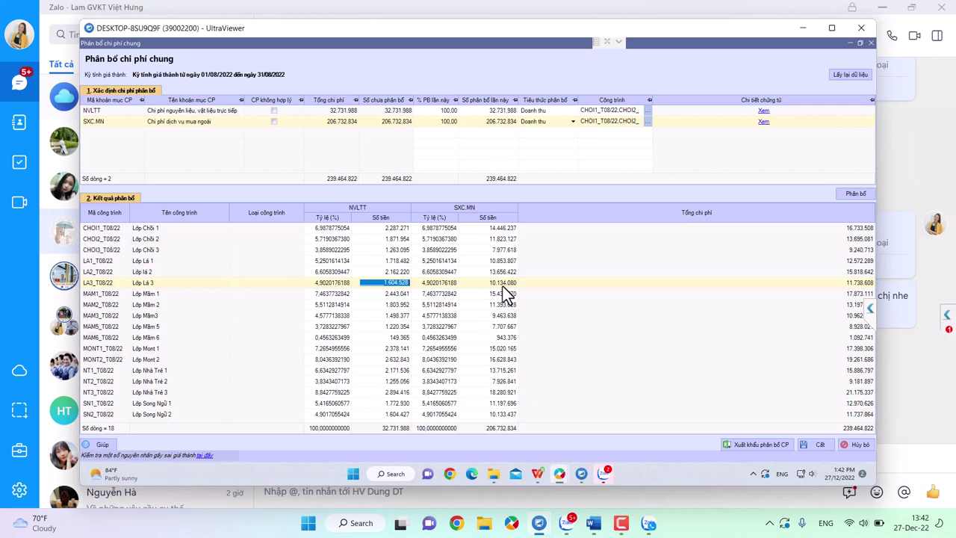
pyautogui.click(388, 294)
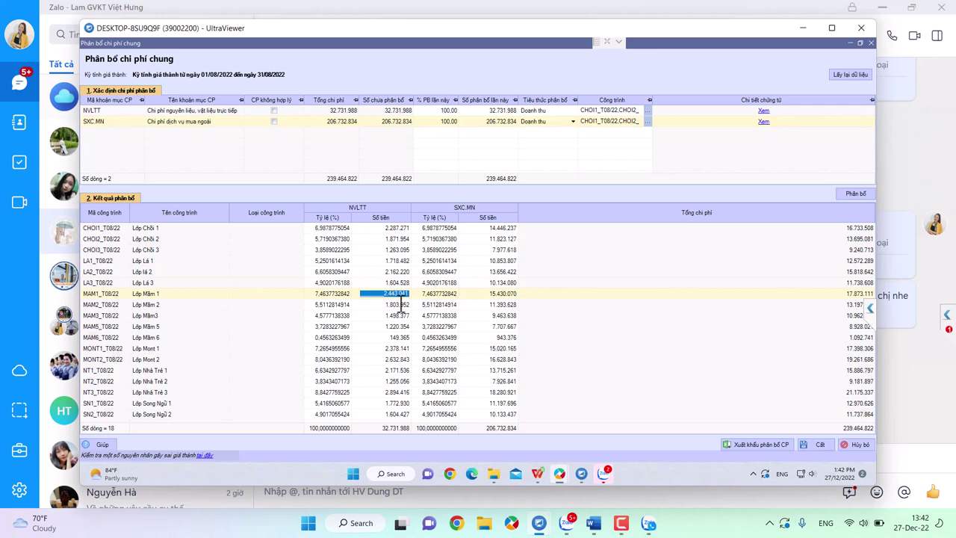
# Check the NVLTT amounts for Lớp Mầm 2 and Lớp Mầm3, rerun the revenue-based allocation and save the results
pyautogui.click(399, 304)
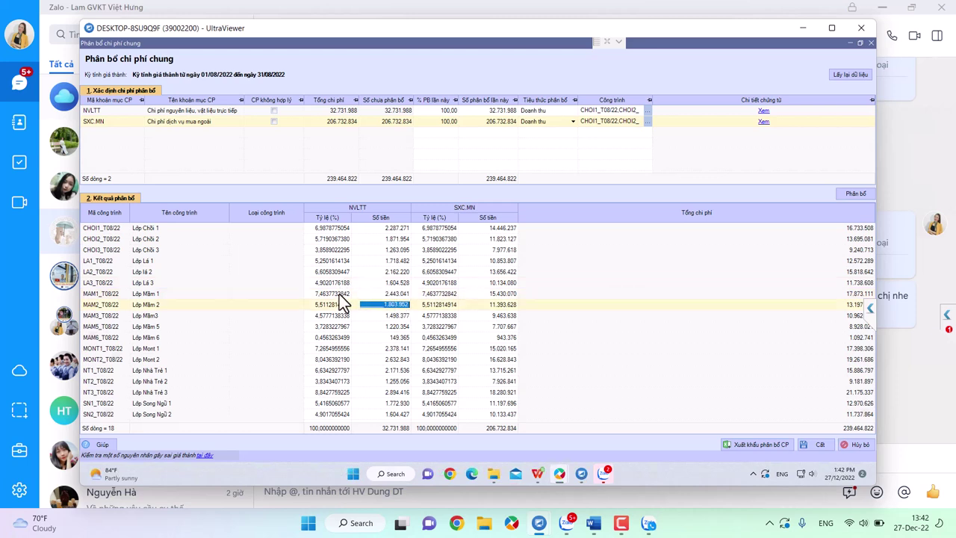
pyautogui.click(397, 316)
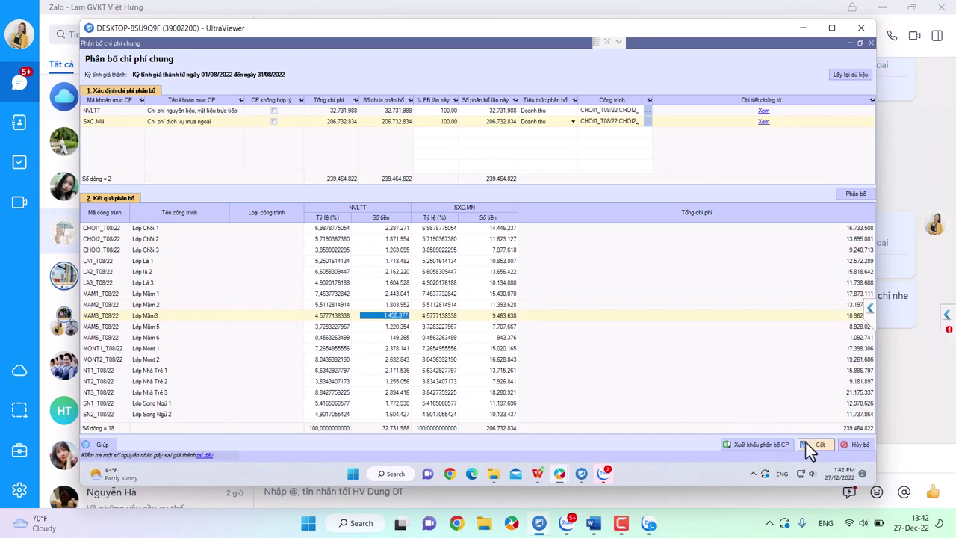
pyautogui.click(856, 195)
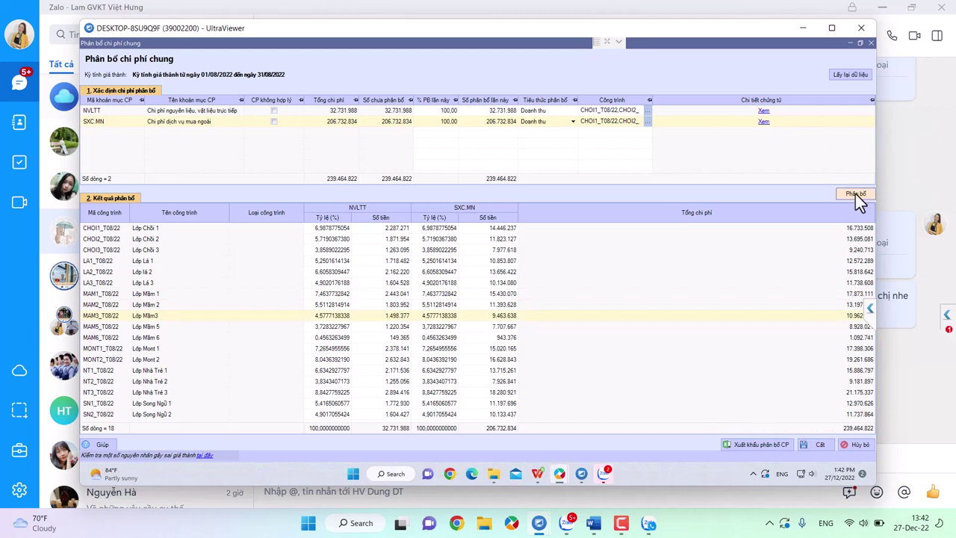
pyautogui.click(817, 448)
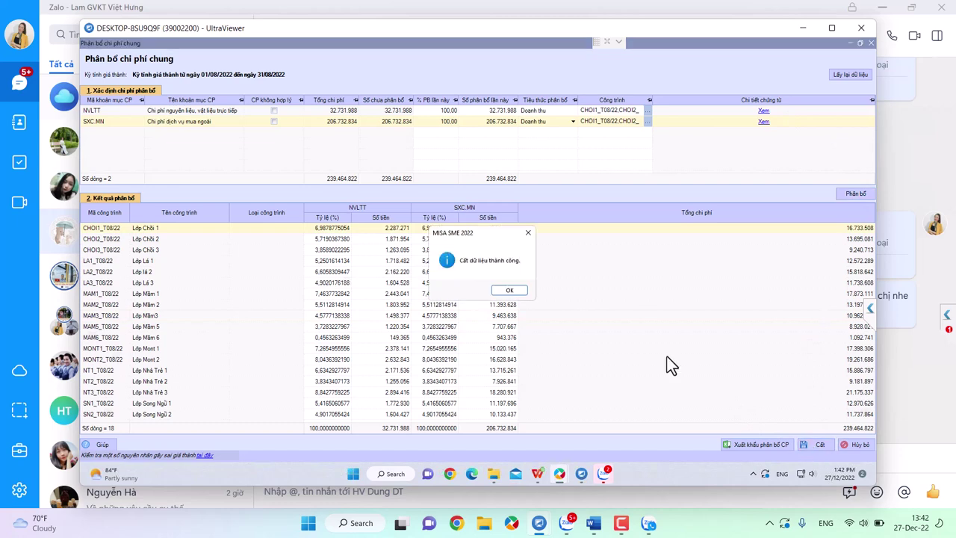
pyautogui.click(511, 292)
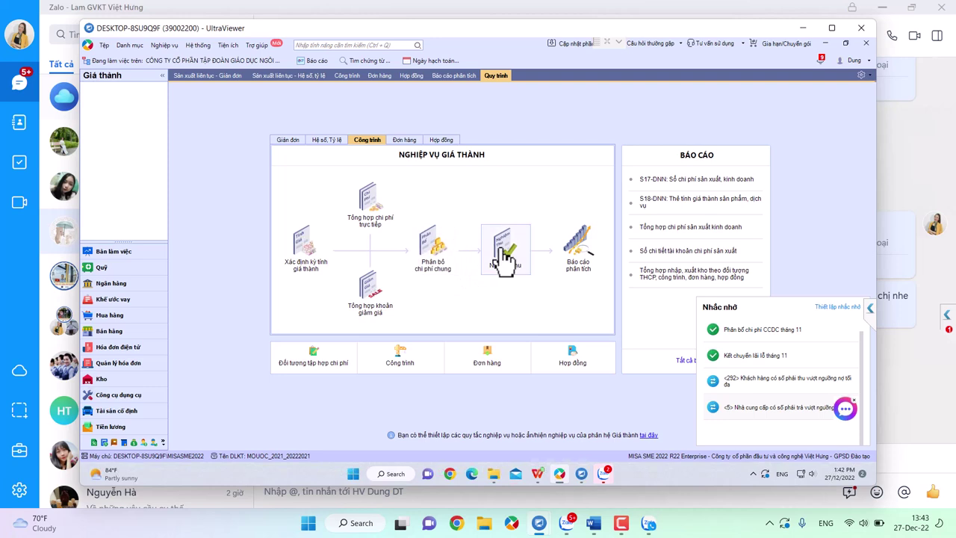
# Open the project acceptance list, load the vouchers for Năm nay, and unpost and delete acceptance voucher NT00001
pyautogui.scroll(-1, 534, 275)
pyautogui.click(532, 263)
pyautogui.click(247, 105)
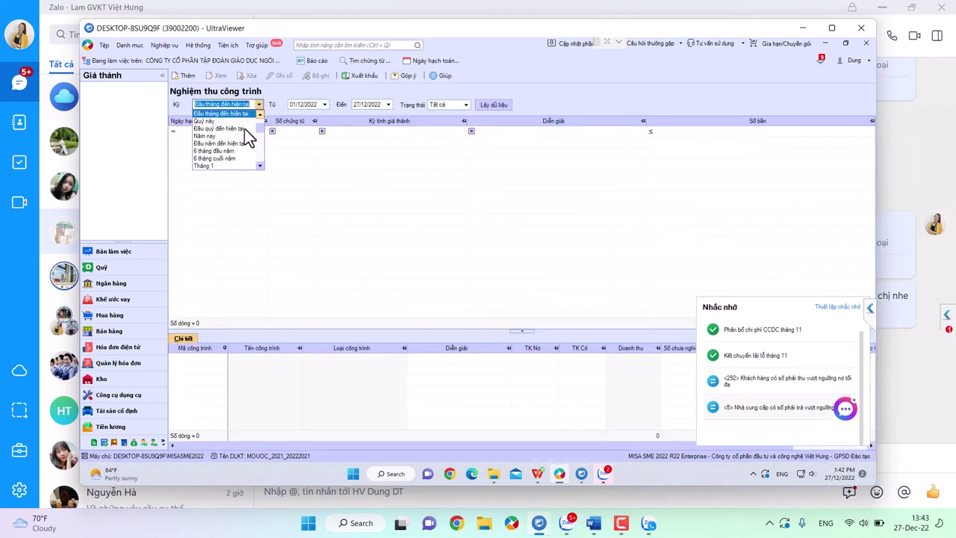
pyautogui.click(213, 136)
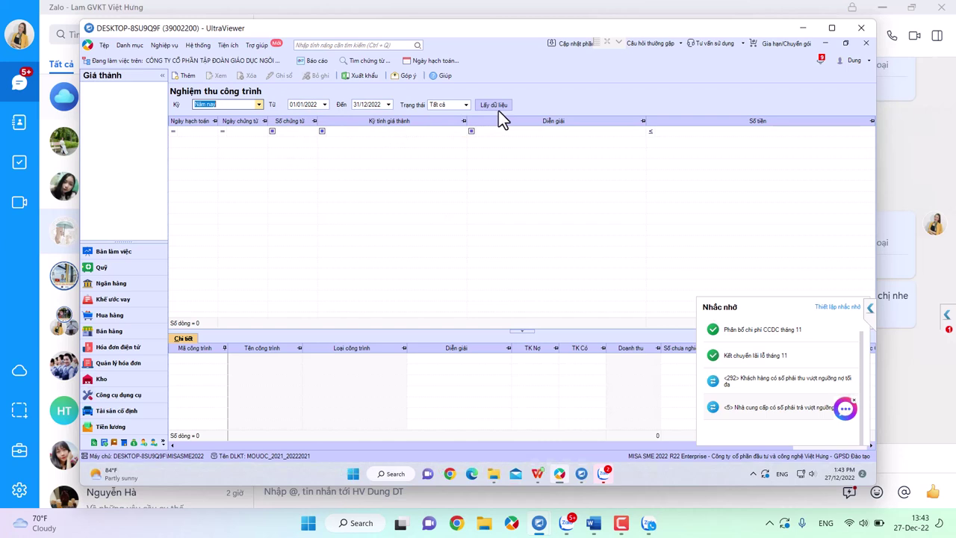
pyautogui.click(259, 104)
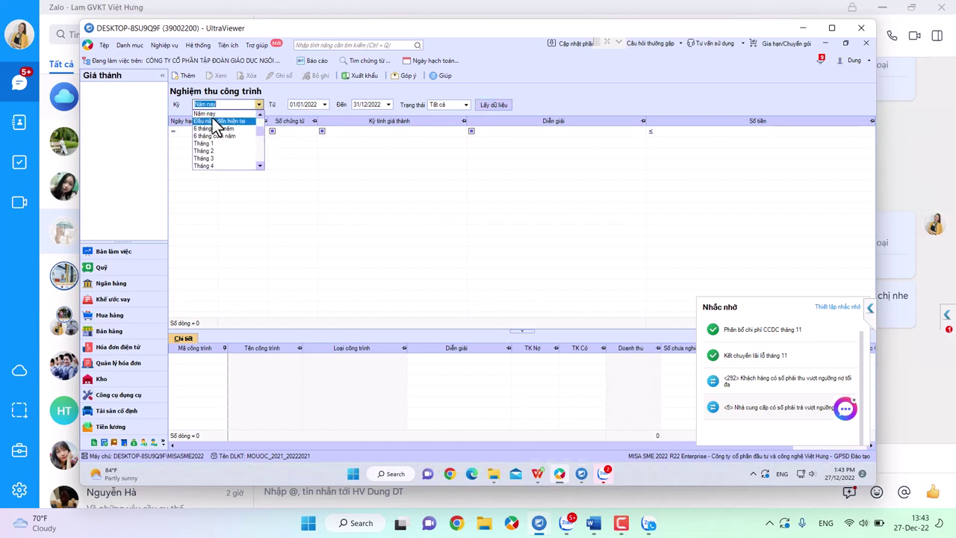
pyautogui.click(224, 113)
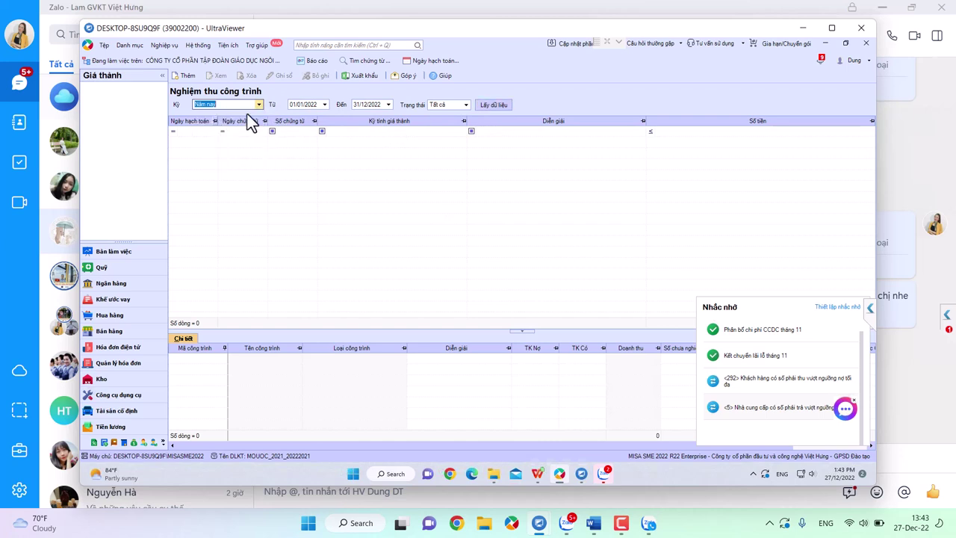
pyautogui.click(494, 107)
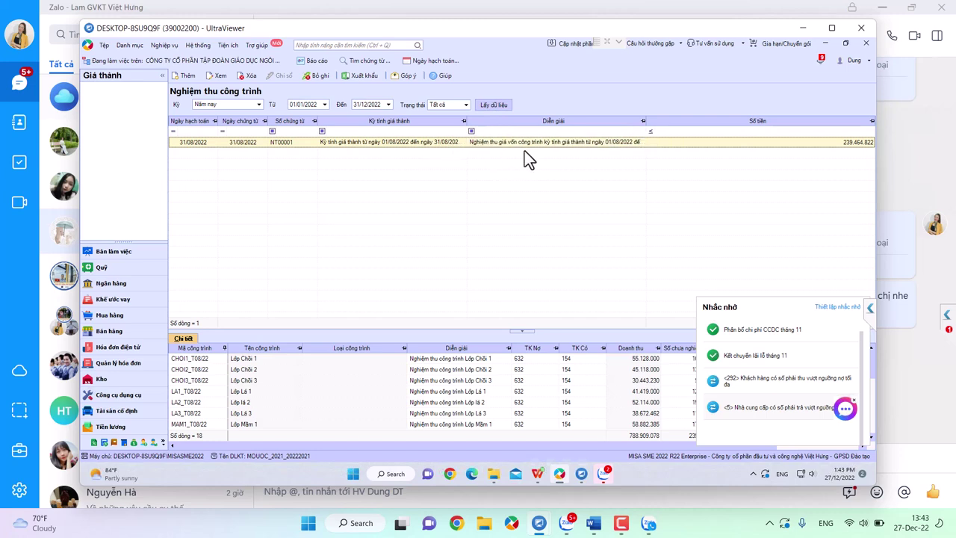
pyautogui.click(322, 78)
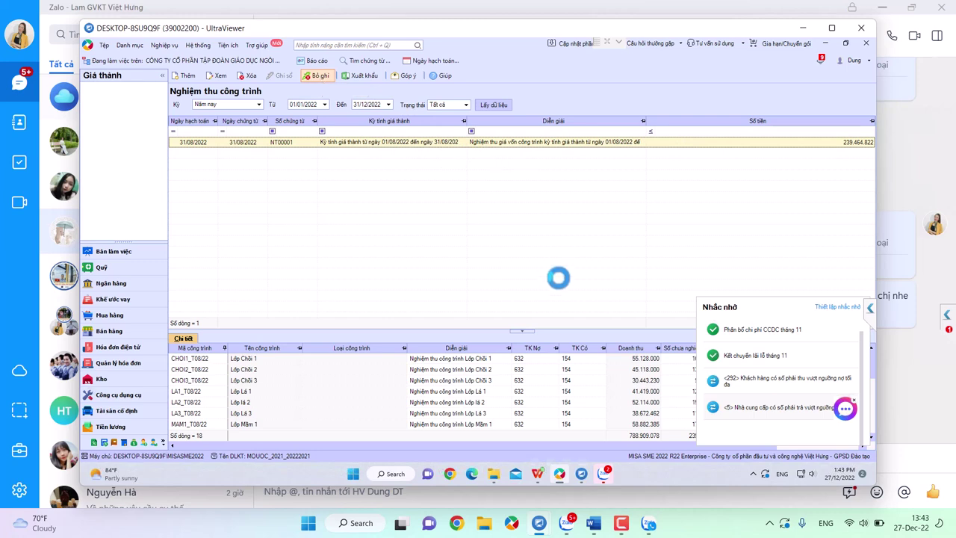
# Create a new acceptance voucher for the costing period 01/08/2022 to 31/08/2022, retrieving the data and including all classes
pyautogui.click(185, 75)
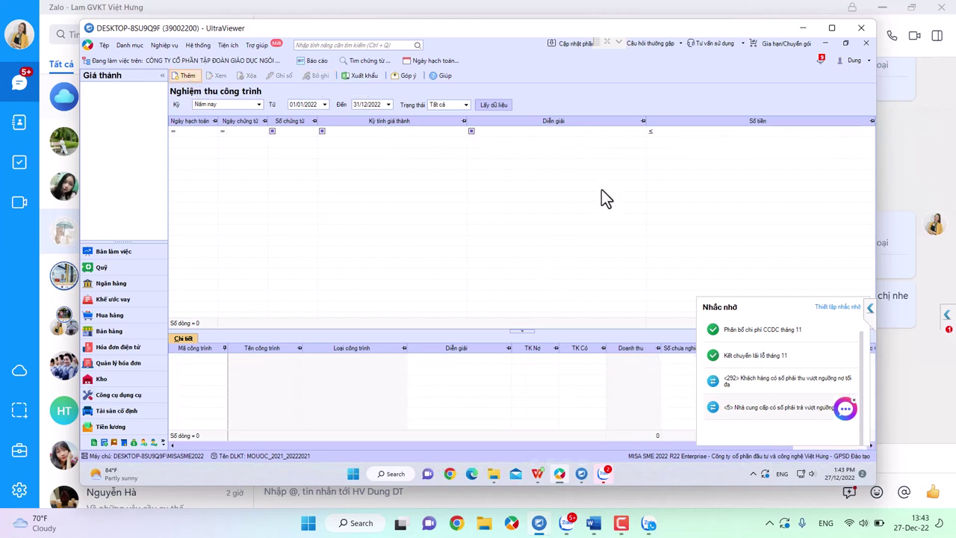
pyautogui.click(611, 145)
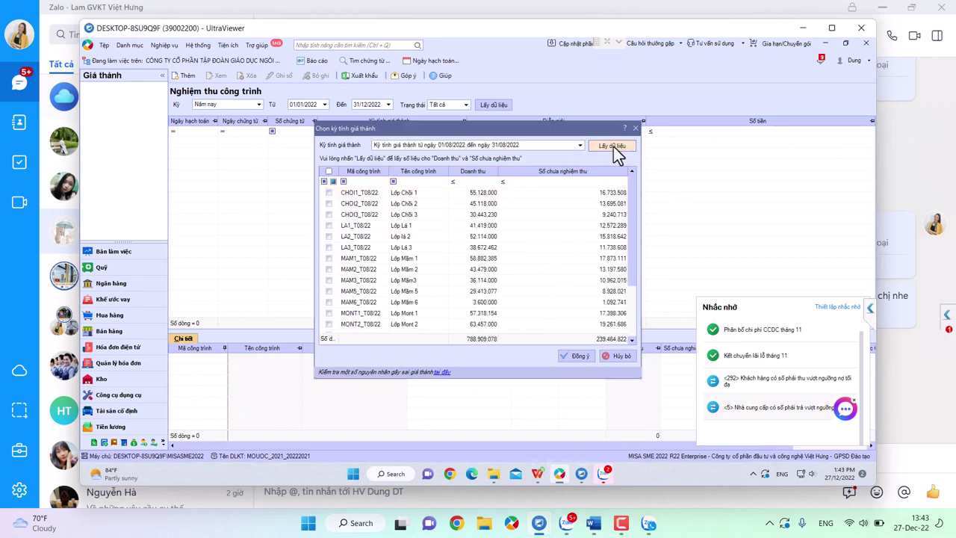
pyautogui.click(328, 171)
pyautogui.click(582, 361)
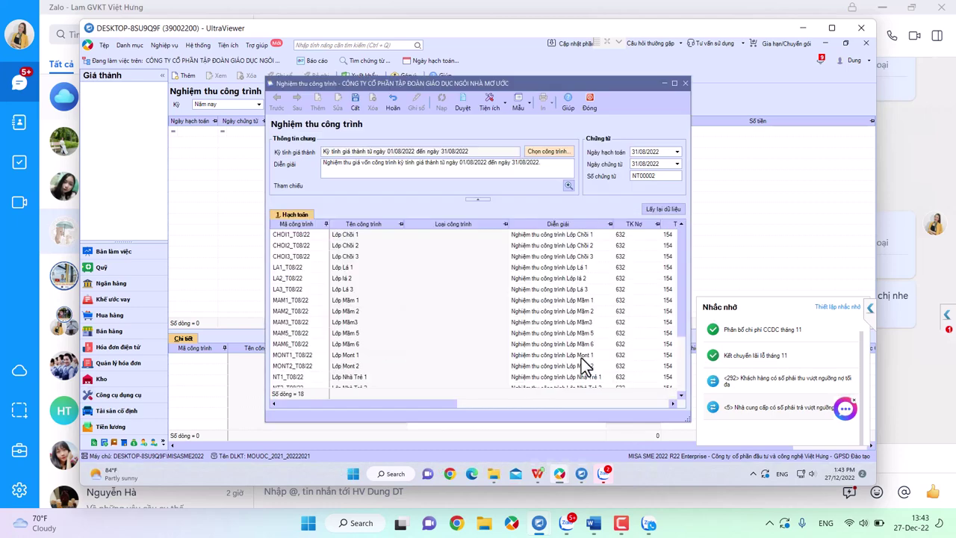
# Review the new acceptance voucher at full size, save and post it without cost items (Khoản mục CP), and close it
pyautogui.click(673, 85)
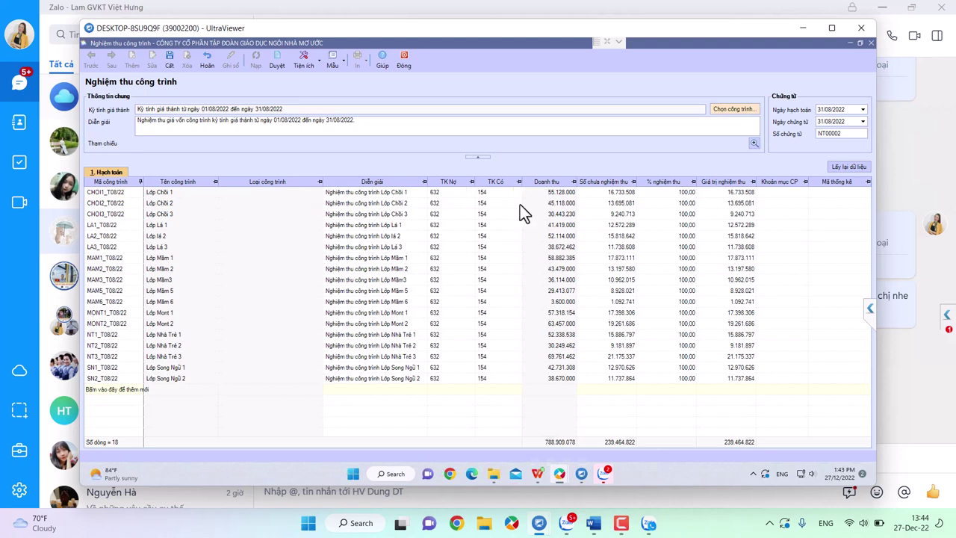
pyautogui.click(562, 195)
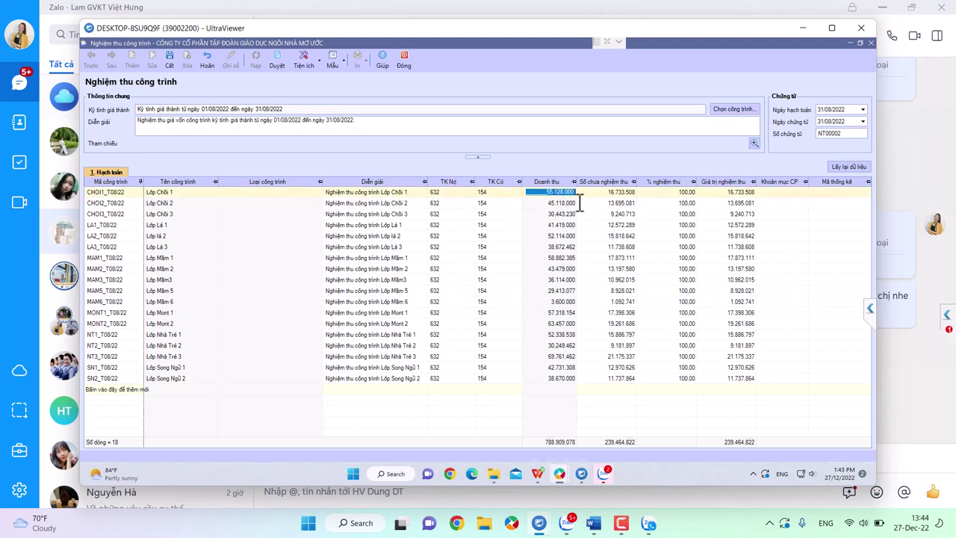
pyautogui.click(745, 196)
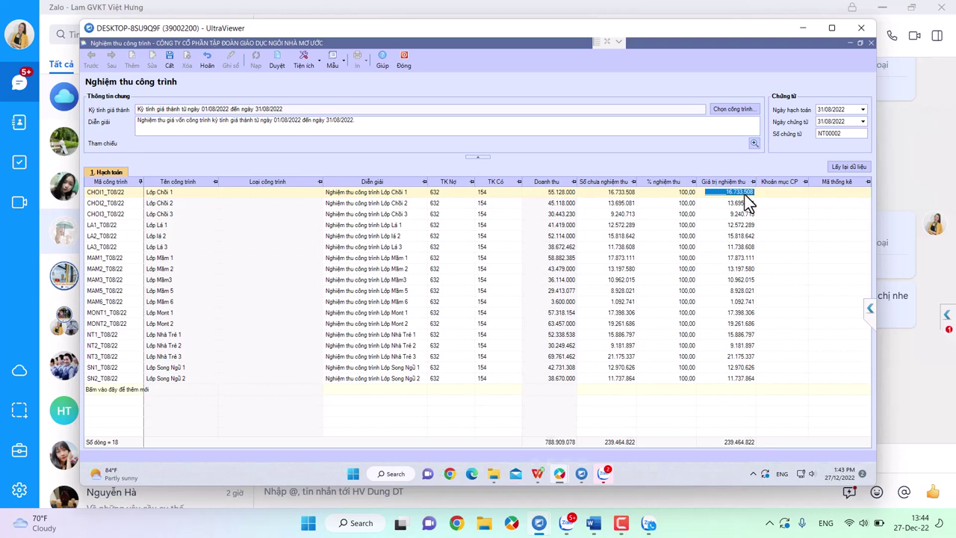
pyautogui.click(171, 66)
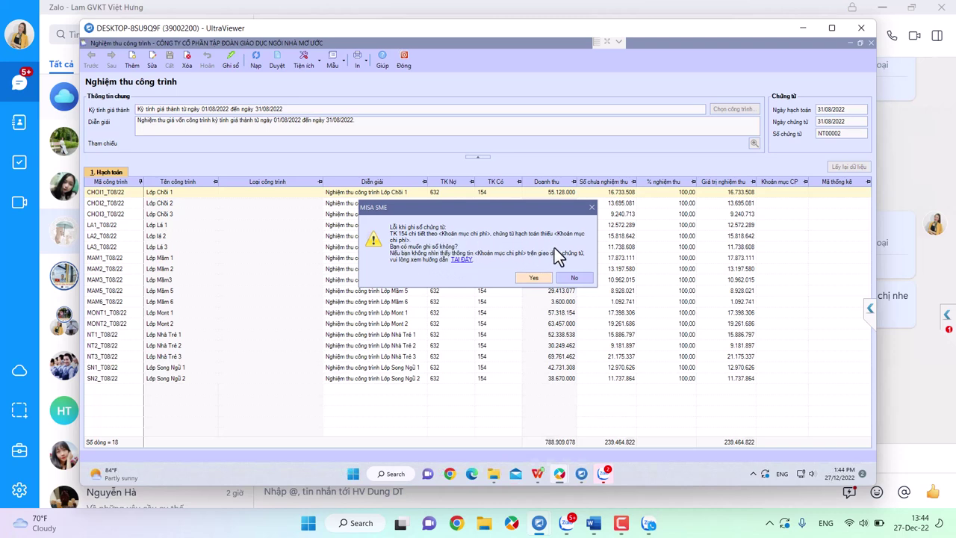
pyautogui.click(533, 277)
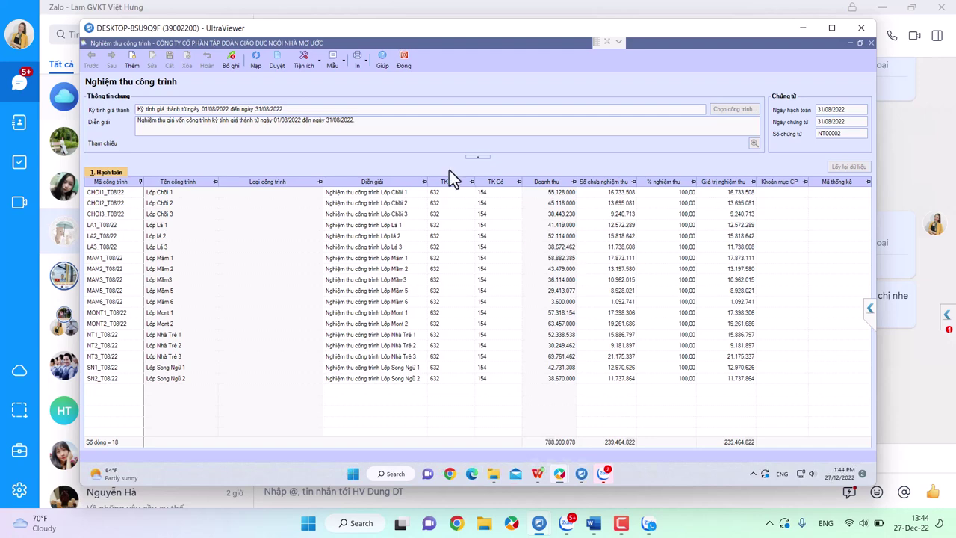
pyautogui.click(404, 61)
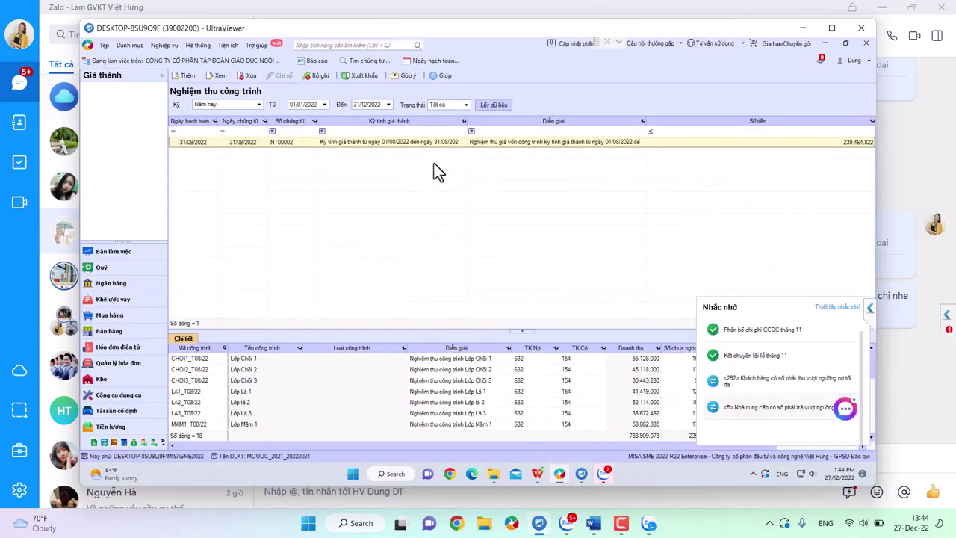